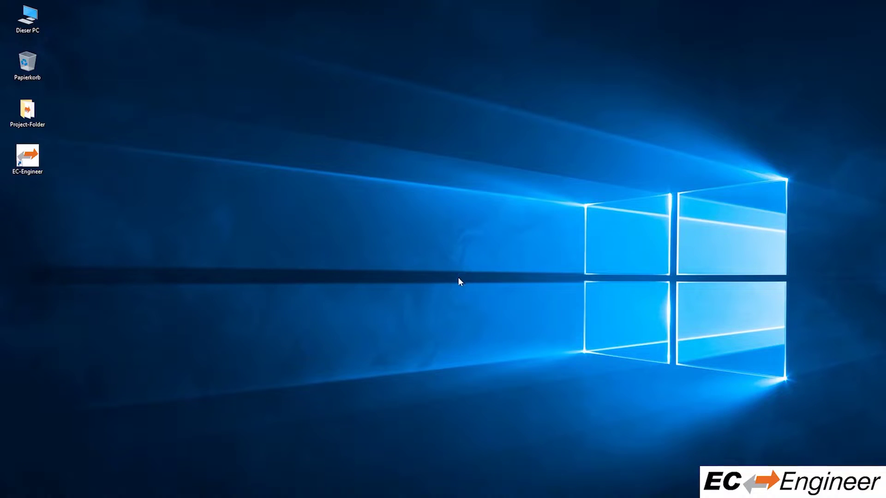
Browse to C:\Programme (x86)\acontis_technologies\EC-Engineer\NDIS and run EcatNdisSetup-x86_64Bit.msi.
double_click(31, 27)
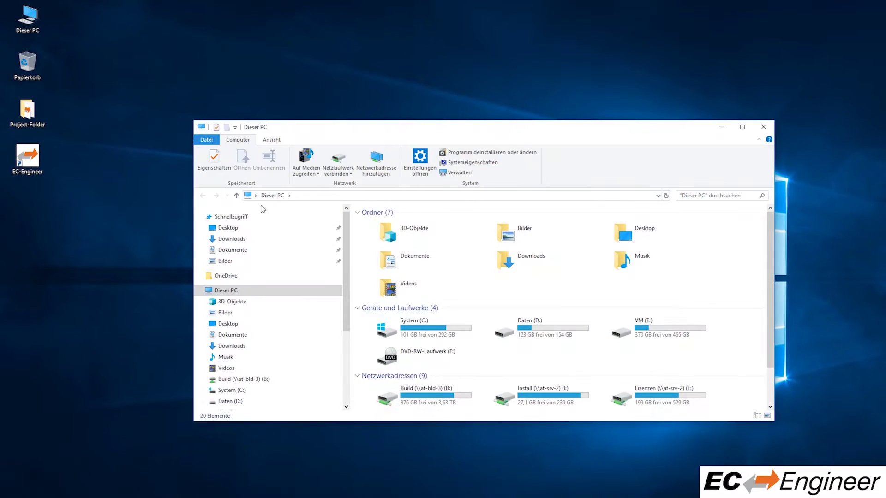
double_click(406, 327)
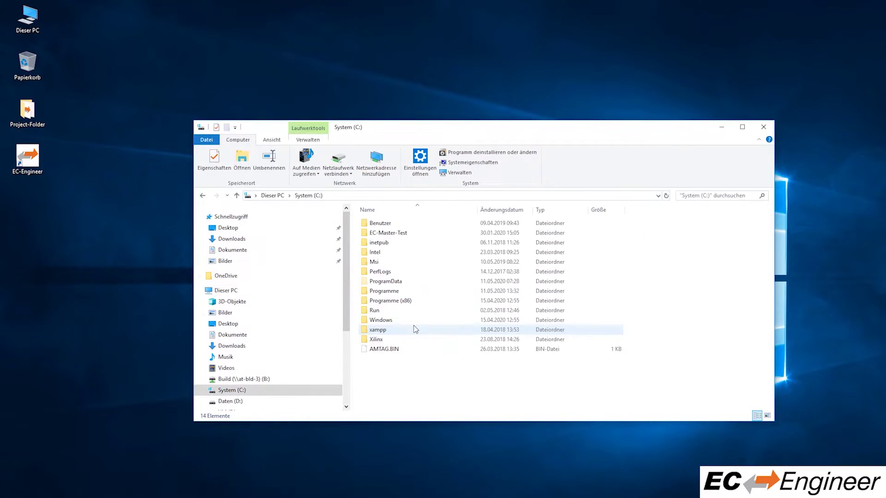
double_click(393, 301)
left_click(404, 224)
double_click(403, 224)
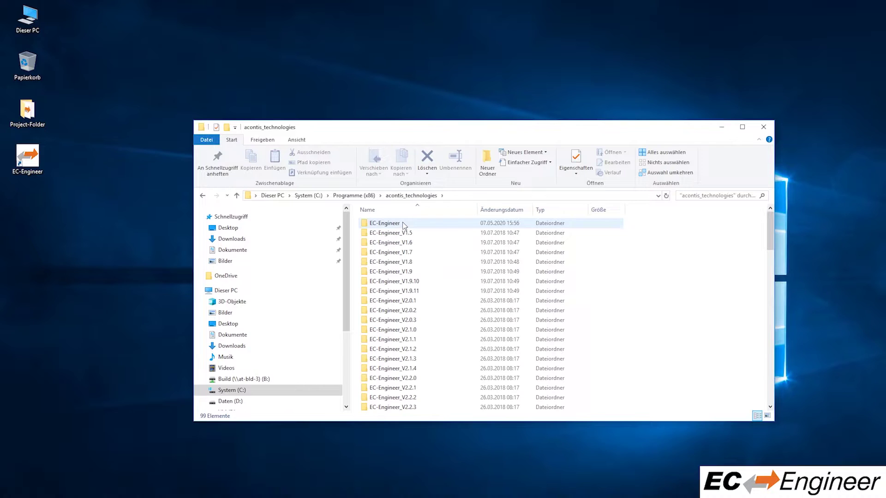
double_click(404, 224)
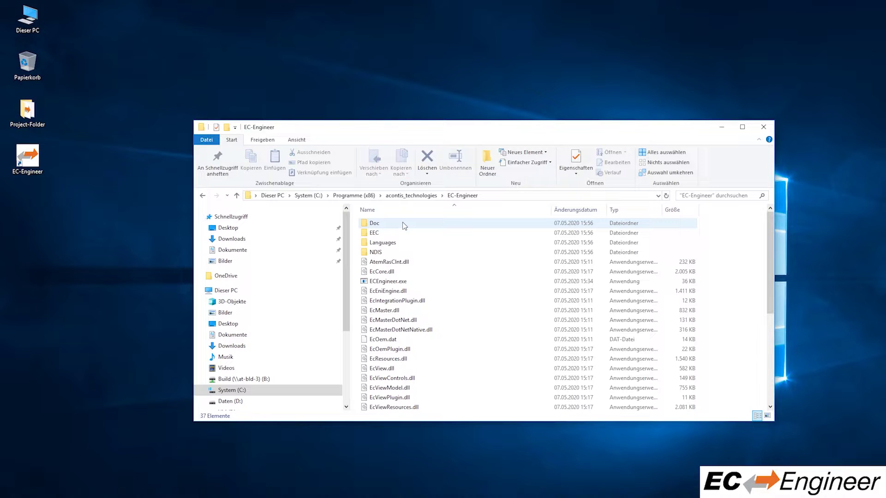
double_click(397, 252)
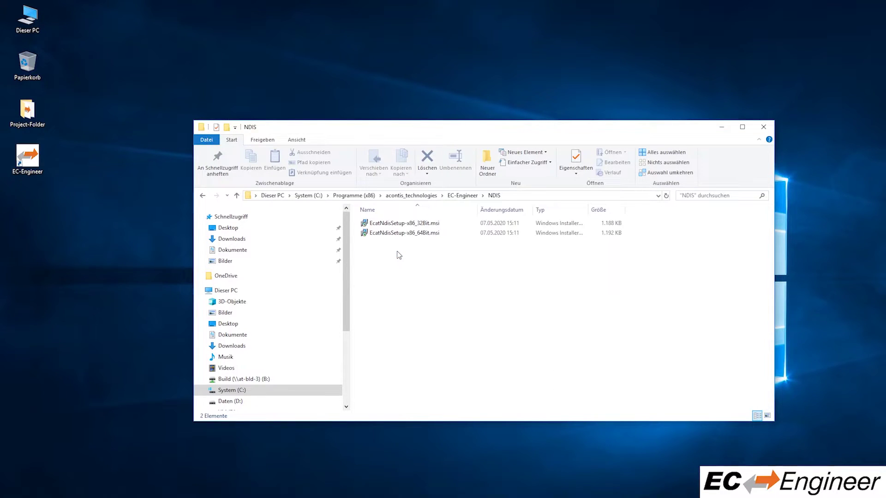
double_click(420, 235)
Accept the license, install the ECAT Protocol Driver to its default folder, and close Explorer.
left_click(492, 347)
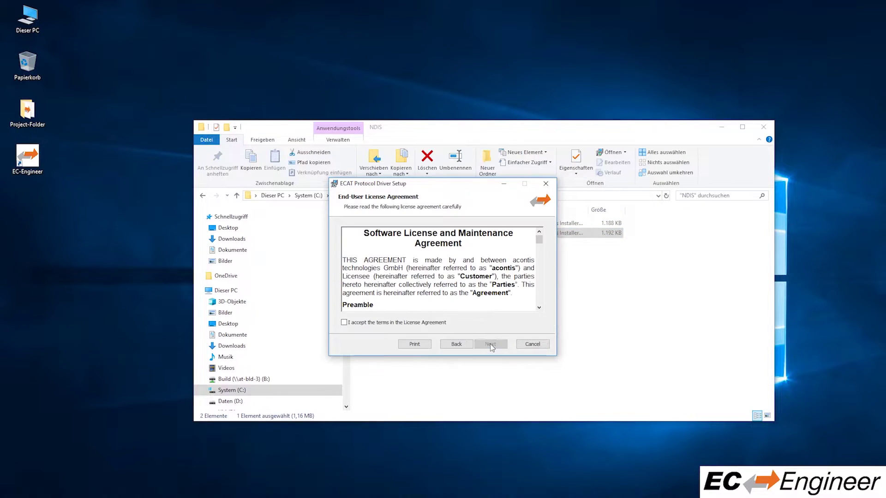
left_click(445, 324)
left_click(489, 345)
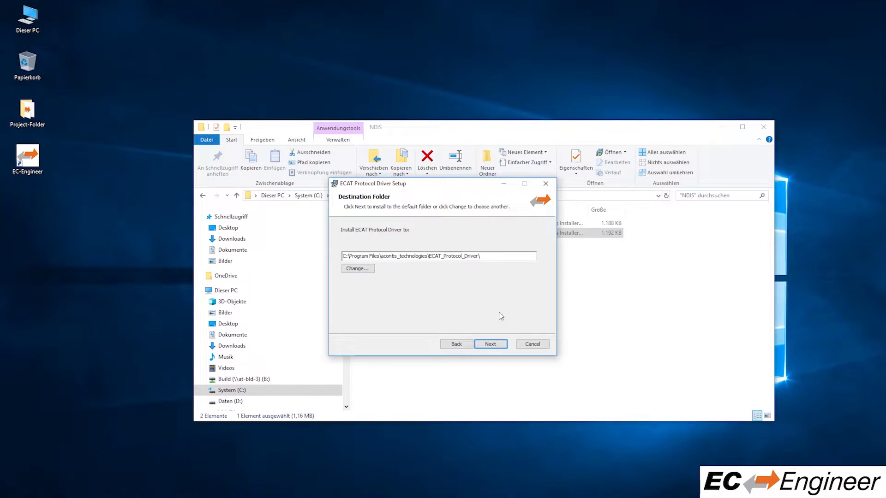
left_click(493, 345)
left_click(493, 345)
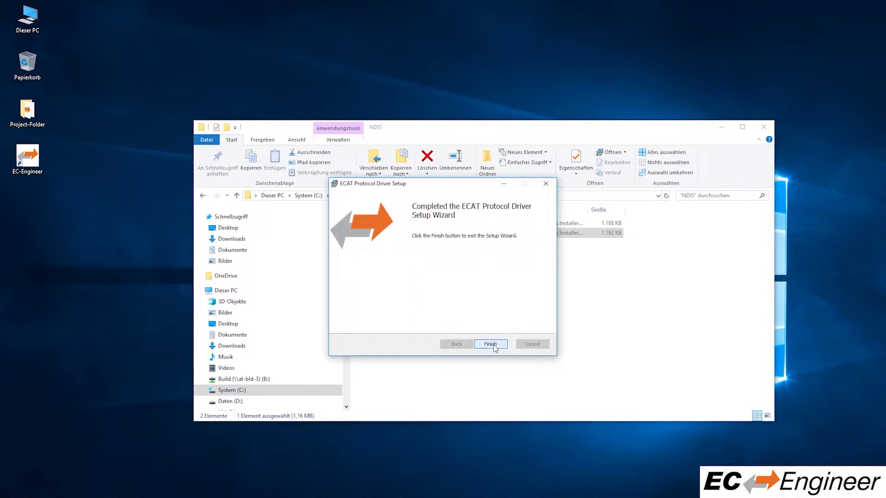
left_click(490, 345)
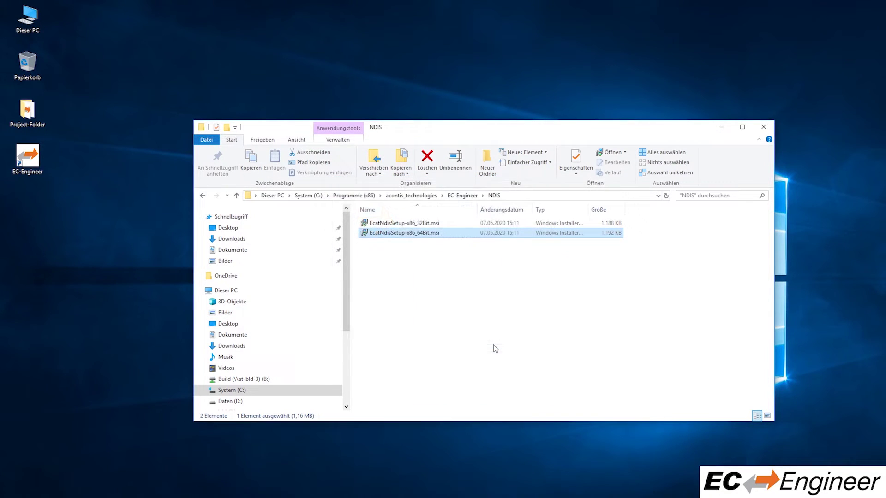
left_click(764, 126)
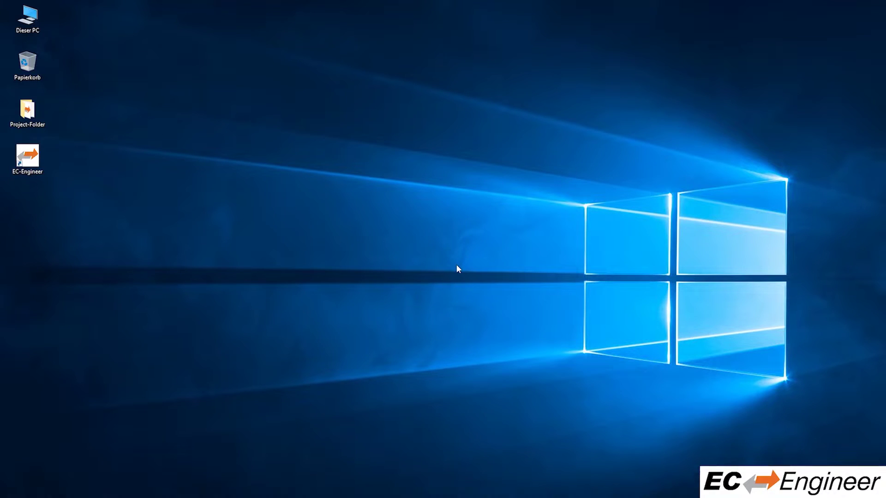
Start EC-Engineer from its desktop icon and choose Online Configuration on the Start Page.
double_click(27, 157)
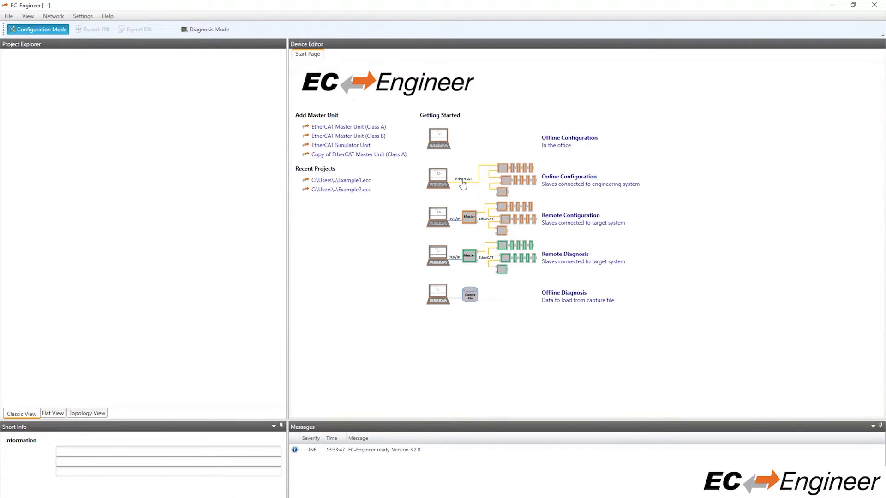
left_click(521, 181)
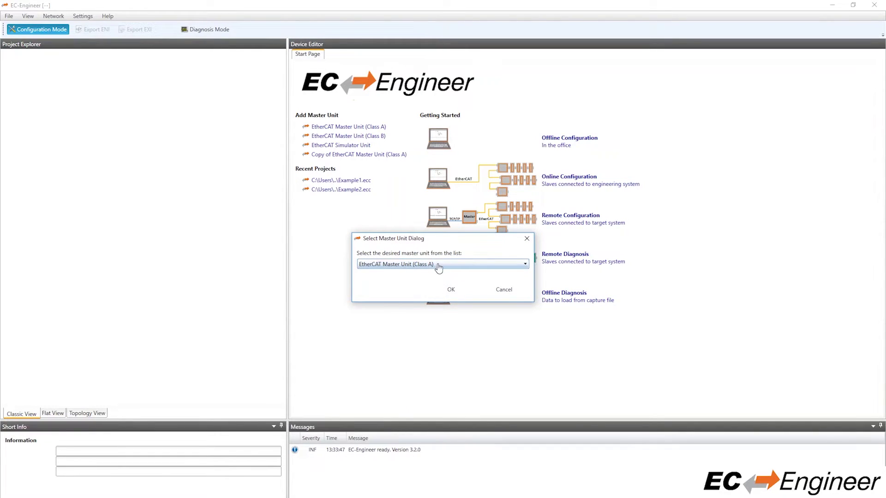
Add the EtherCAT Master Unit (Class A) and set its link layer to Ndis.
left_click(450, 291)
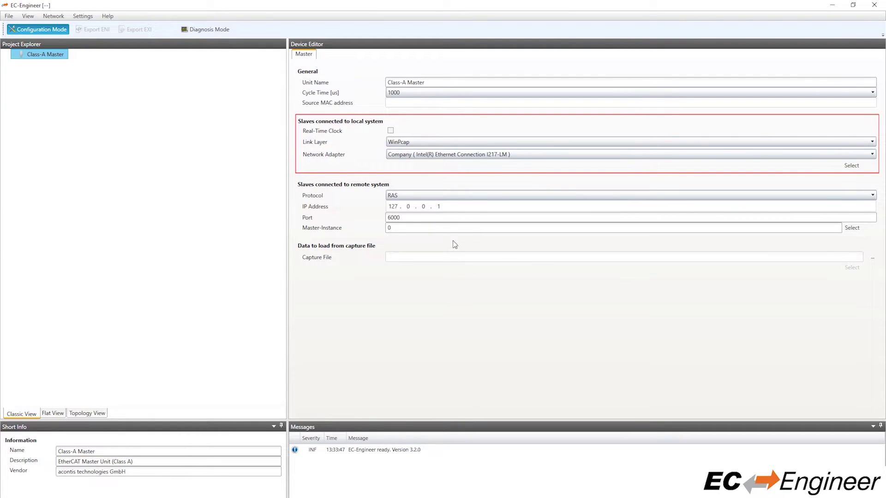
left_click(492, 144)
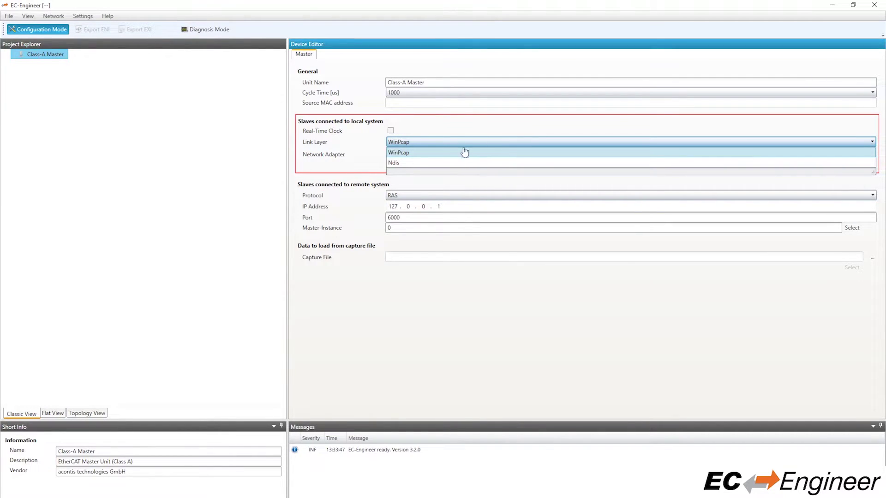
left_click(412, 162)
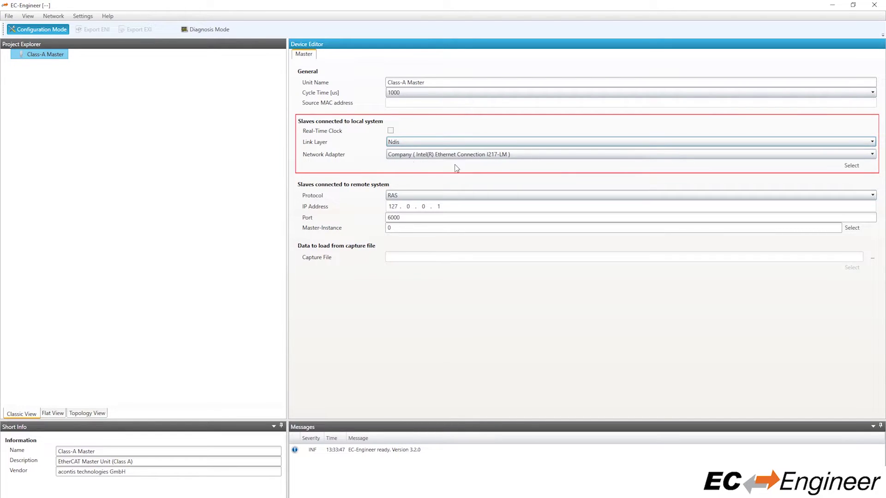
Select the EtherCAT (Intel PRO/1000 PT) network adapter and scan for connected slaves.
left_click(505, 156)
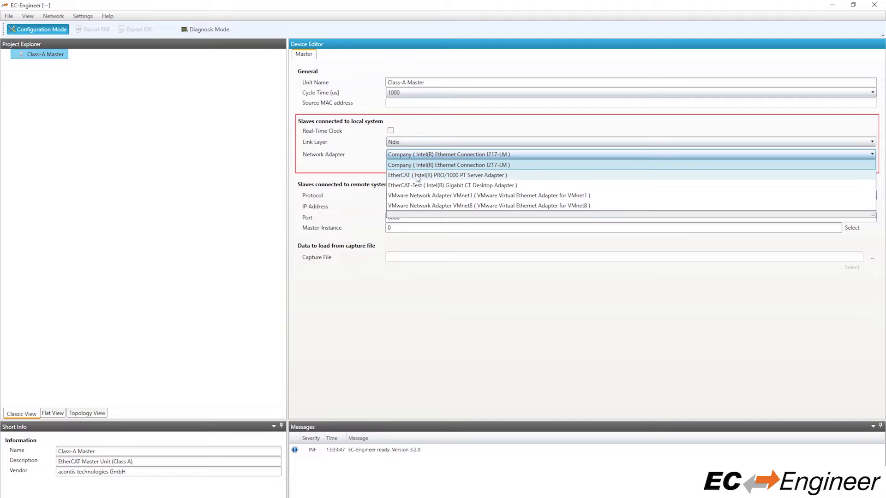
left_click(418, 175)
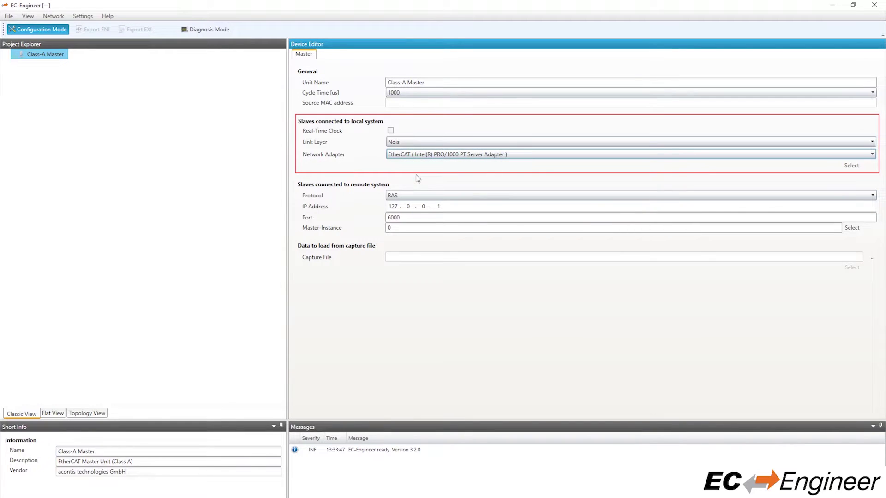
left_click(852, 167)
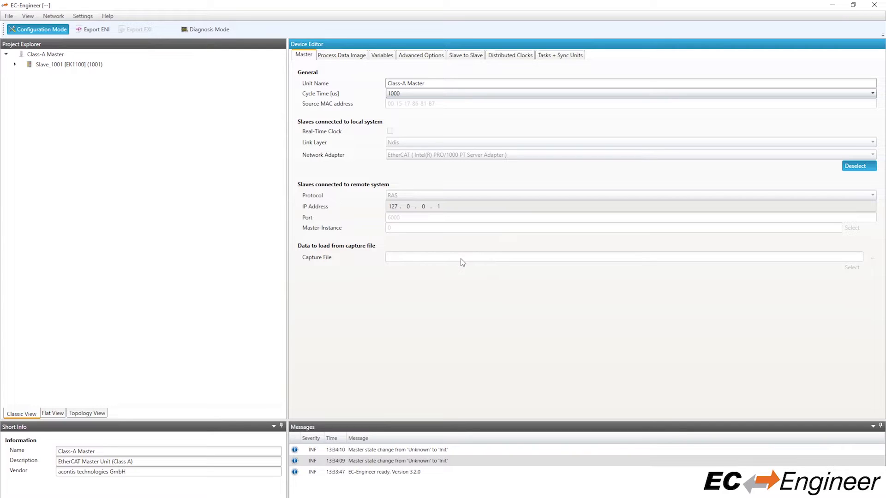
left_click(107, 16)
left_click(138, 26)
scroll(460, 235, "down", 3)
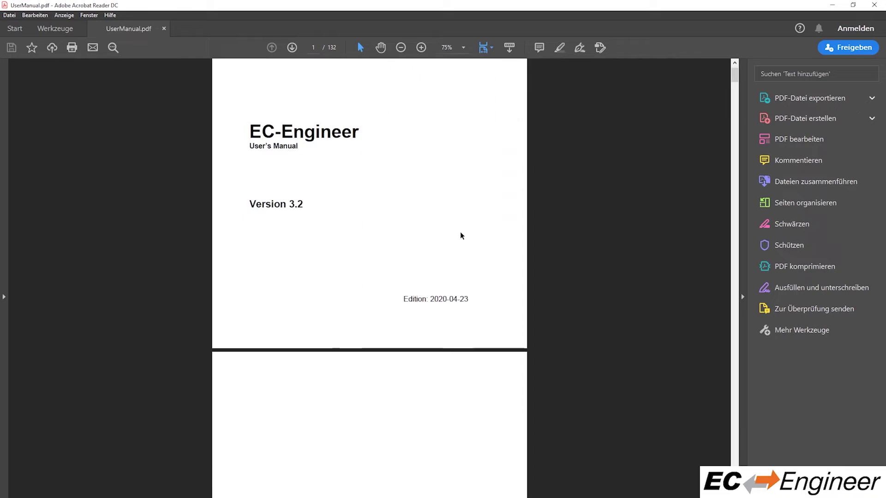
scroll(460, 236, "down", 15)
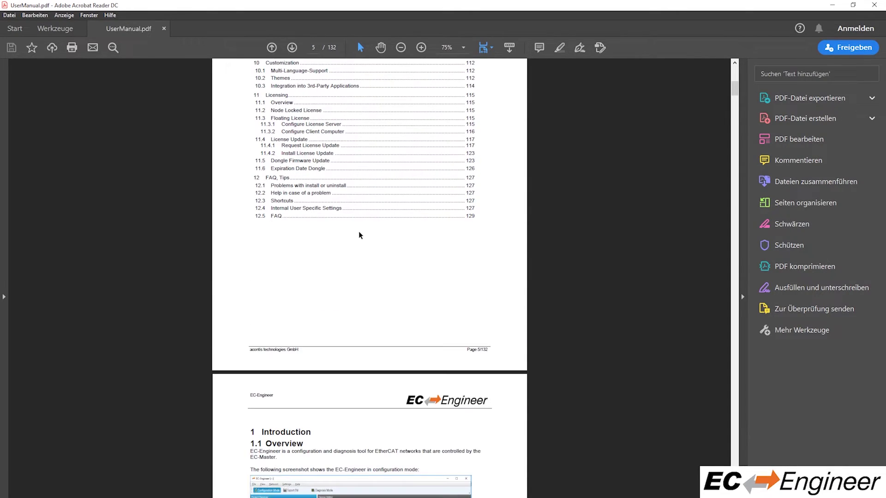
left_click(273, 217)
key("ctrl+plus")
scroll(367, 269, "down", 15)
scroll(367, 268, "down", 12)
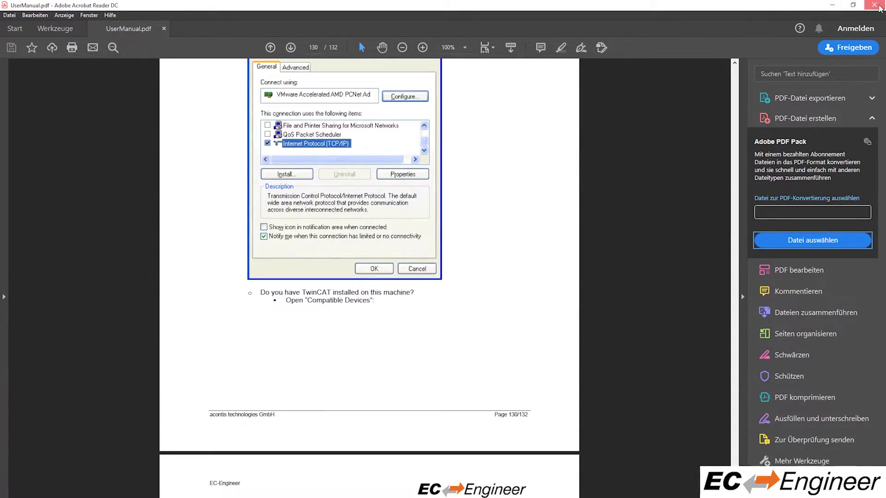
left_click(878, 5)
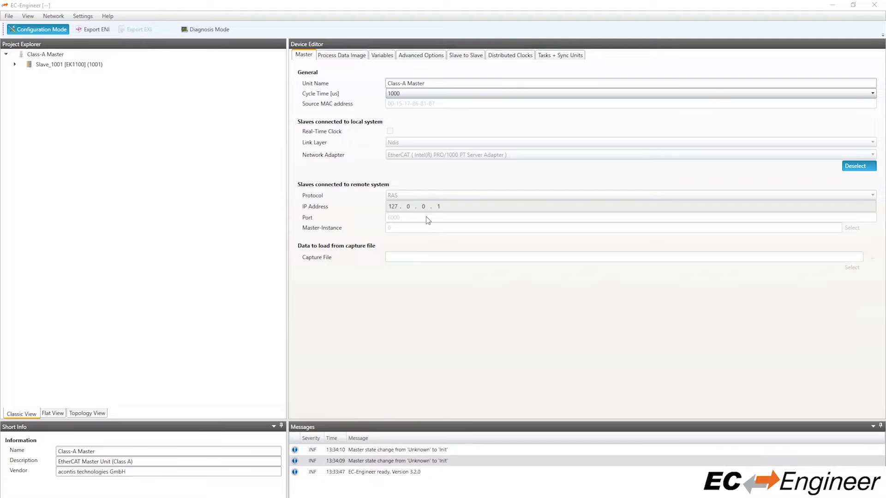
Show the Topology View in a widened explorer pane and select coupler Slave_1001 [EK1100].
left_click(92, 413)
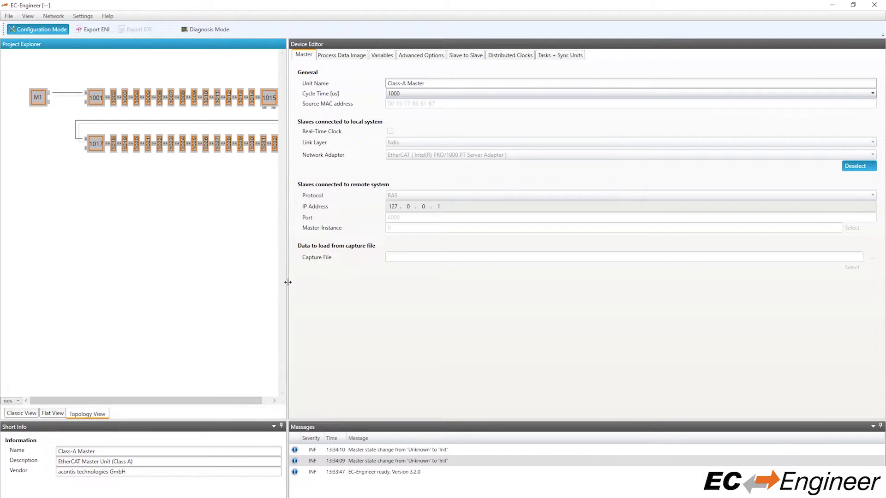
left_click_drag(288, 282, 384, 285)
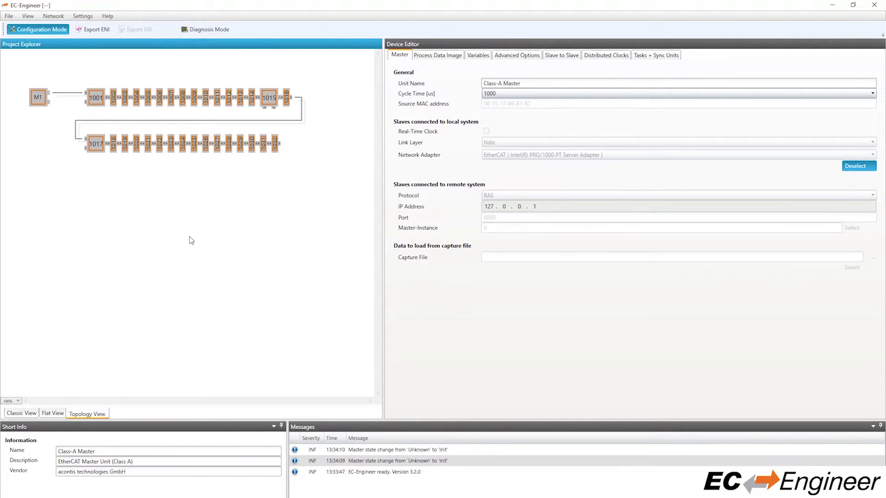
left_click(96, 100)
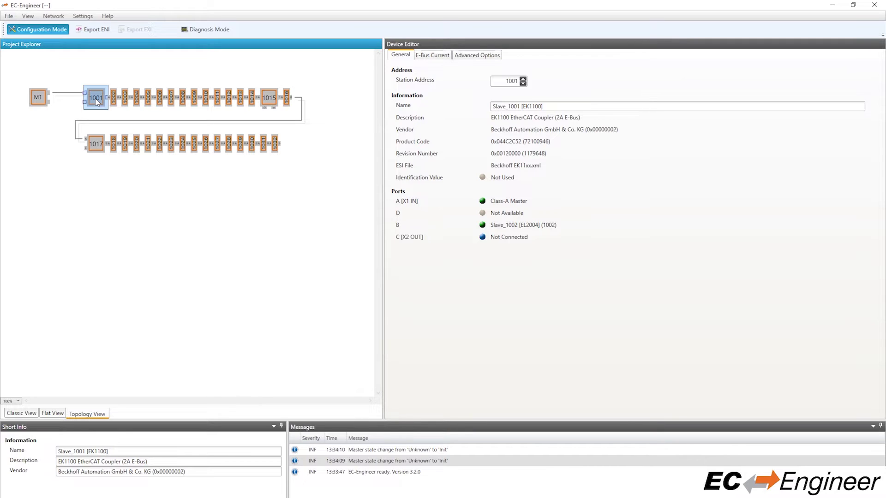
Rename coupler Slave_1001 to Axis_X.
left_click(558, 107)
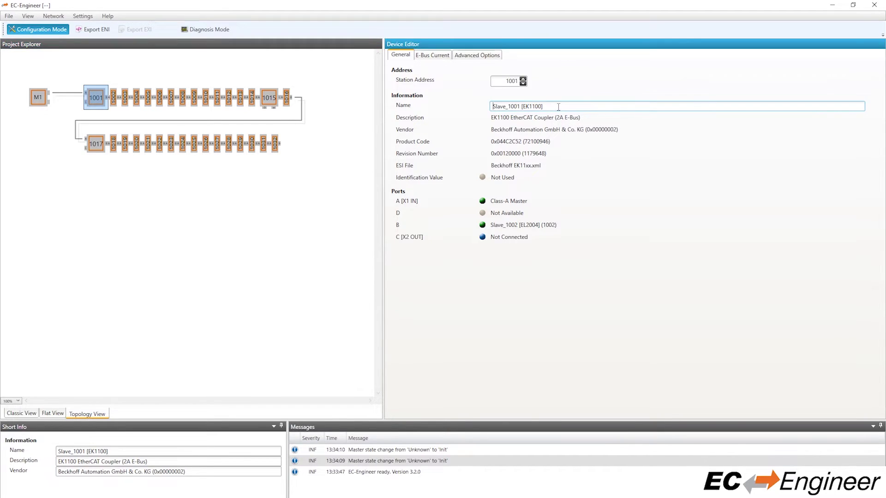
left_click_drag(558, 107, 458, 107)
type("Axis_X")
key("Return")
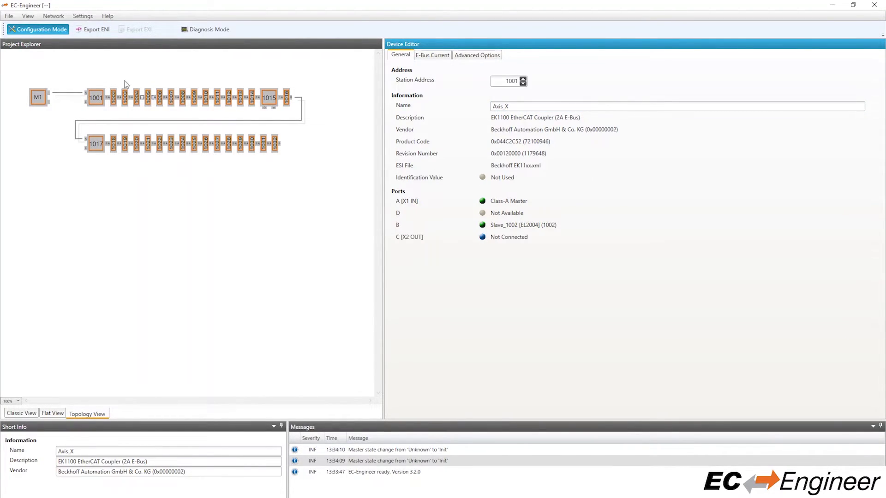
Save the project as Example3.ecc in Project-Folder.
left_click(11, 17)
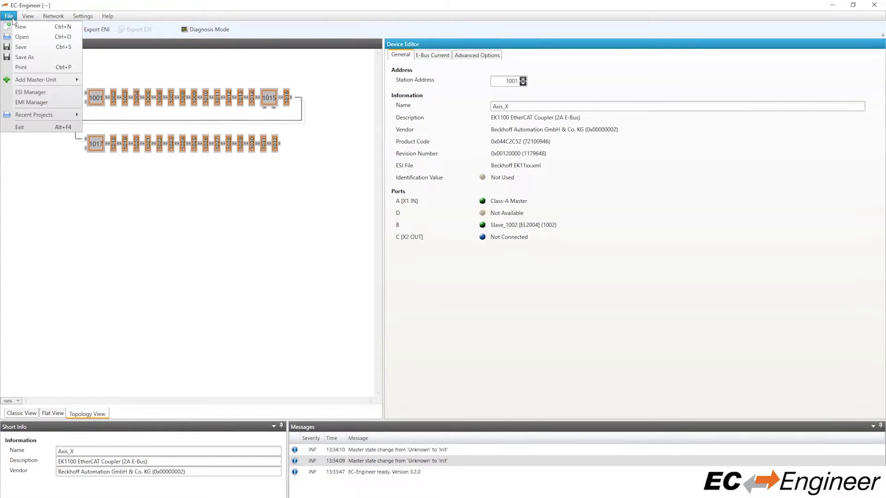
left_click(22, 57)
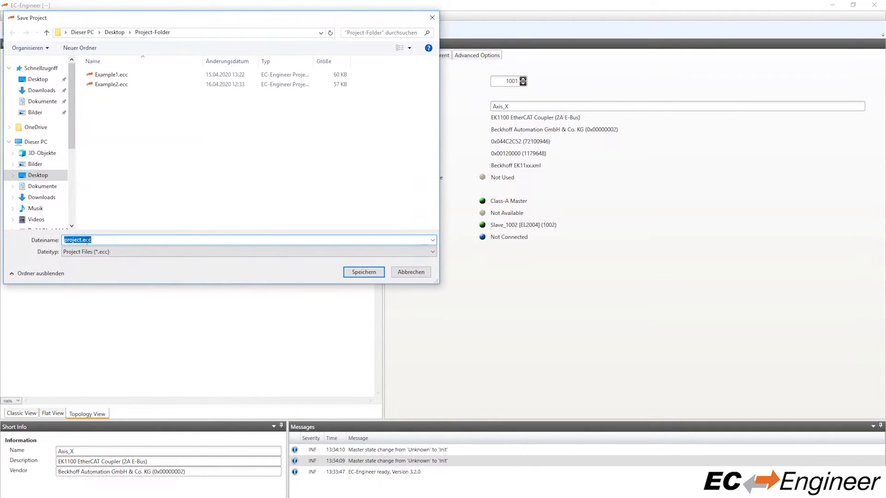
left_click(82, 240)
left_click_drag(82, 240, 42, 242)
type("Exampl")
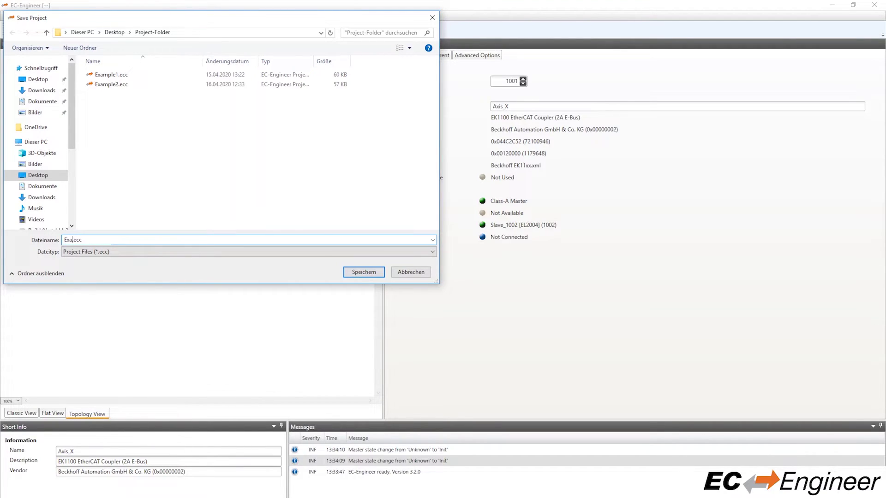
type("e3")
left_click(365, 272)
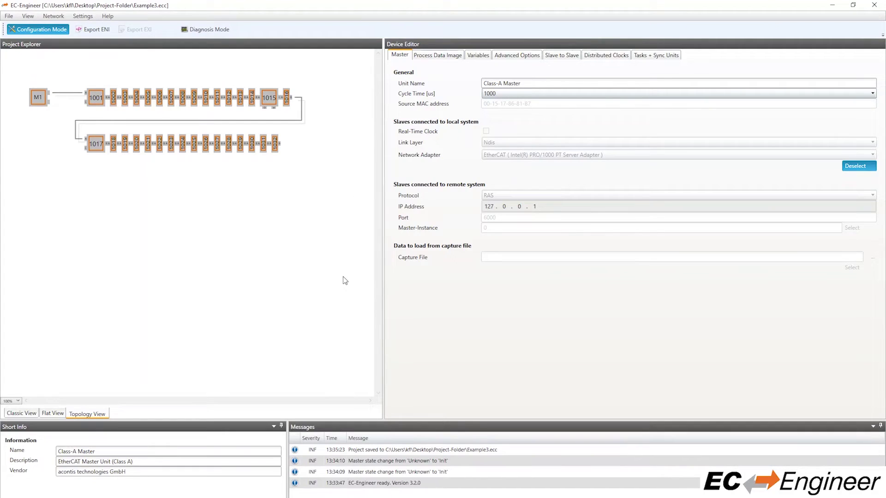
left_click(54, 16)
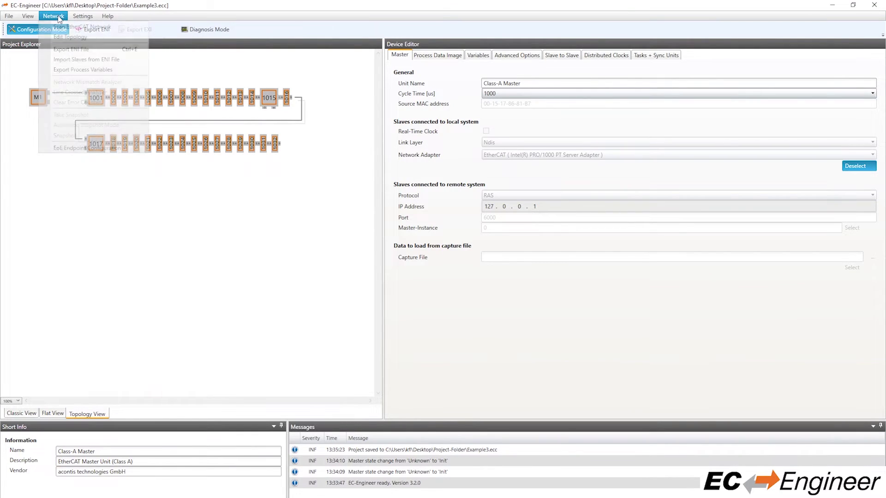
left_click(62, 27)
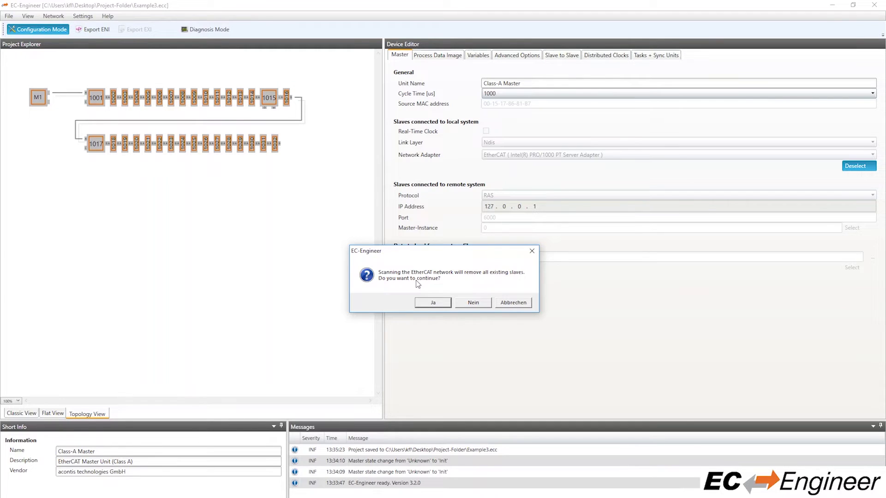
left_click(474, 303)
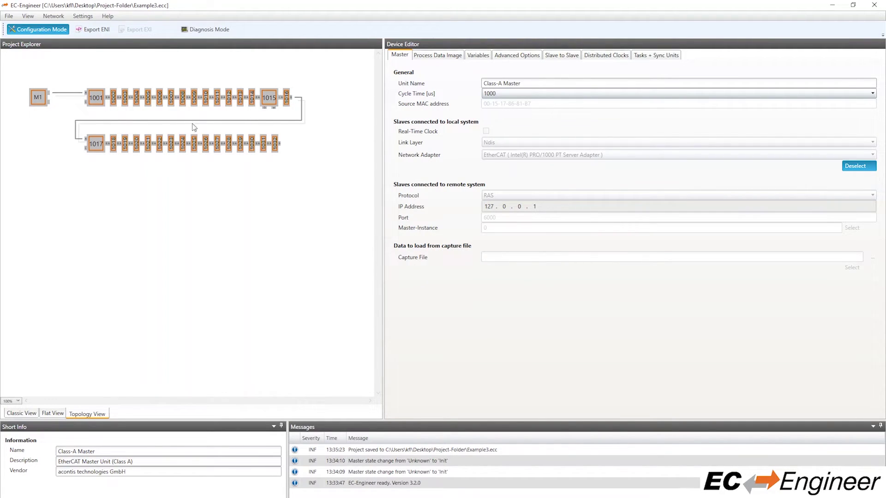
Scan the network in the topology editor and select new slaves Slave_1033 and Slave_1034.
left_click(59, 17)
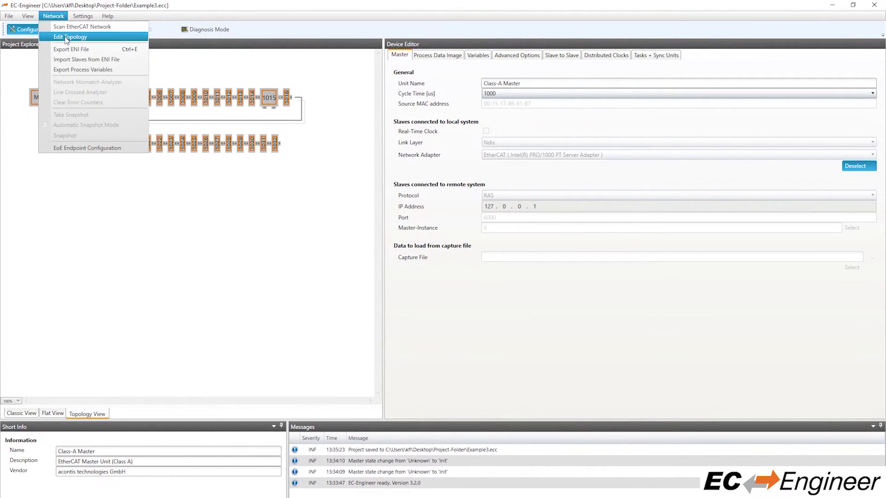
left_click(66, 37)
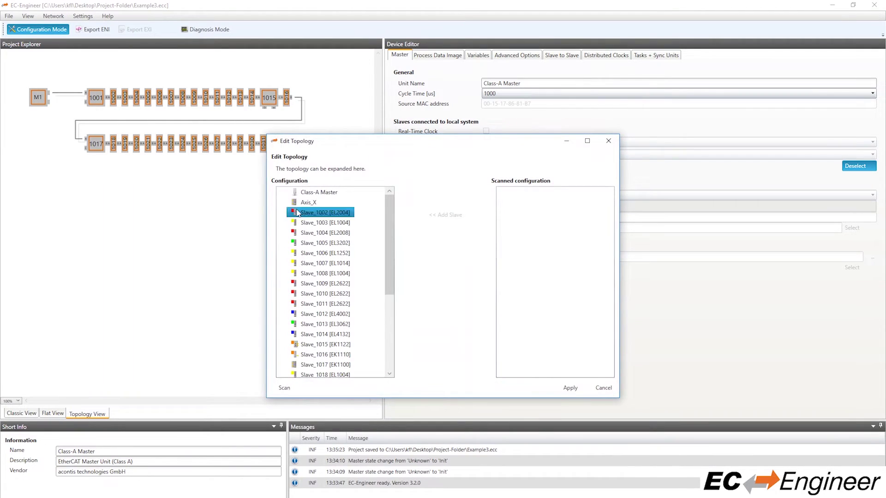
mouse_move(388, 211)
left_mouse_down()
mouse_move(386, 294)
mouse_move(388, 210)
left_mouse_up()
left_click(284, 387)
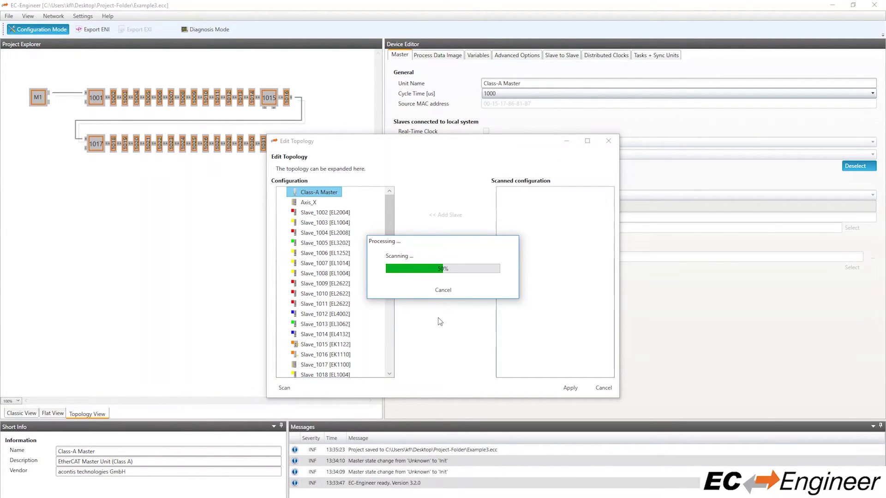
scroll(556, 329, "down", 5)
left_click(549, 373)
left_click_drag(389, 245, 389, 319)
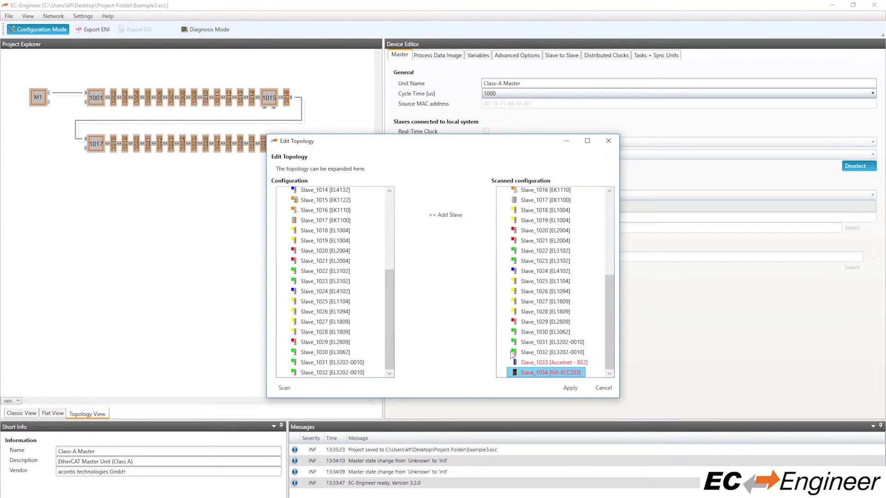
left_click(530, 362)
left_click(553, 372, "shift")
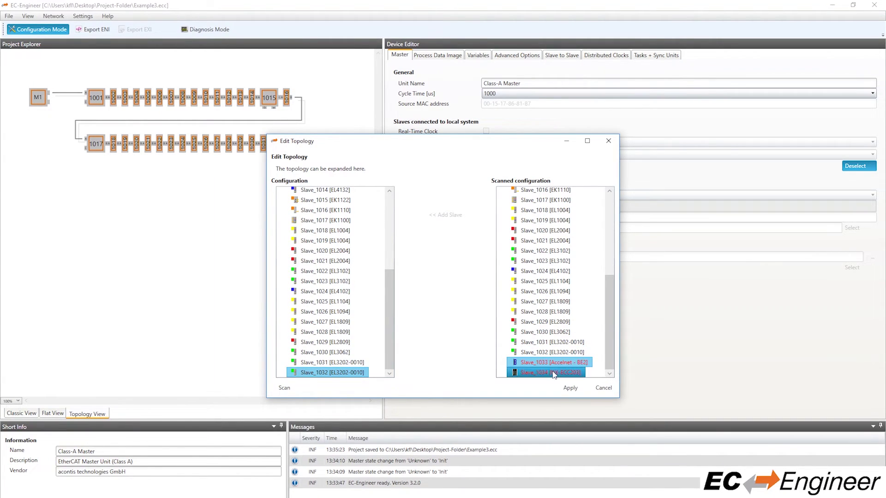
Attach the selected slaves after Slave_1017 and apply the updated topology.
scroll(330, 329, "up", 2)
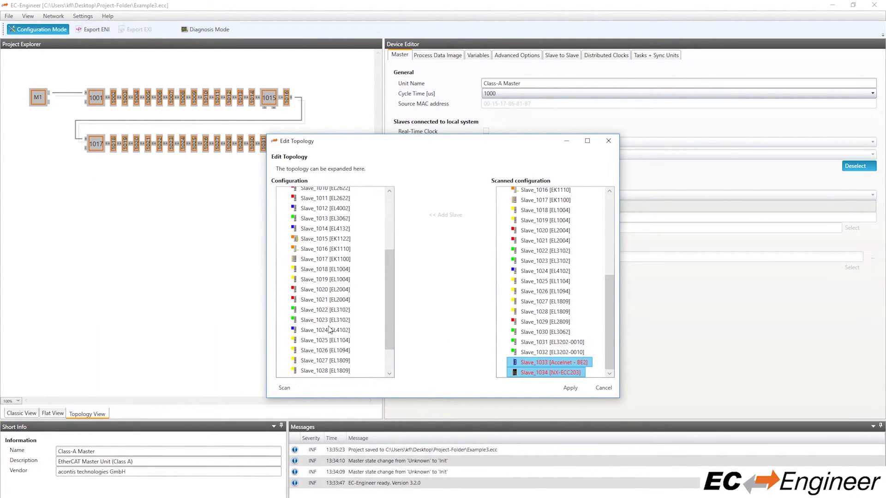
left_click(326, 259)
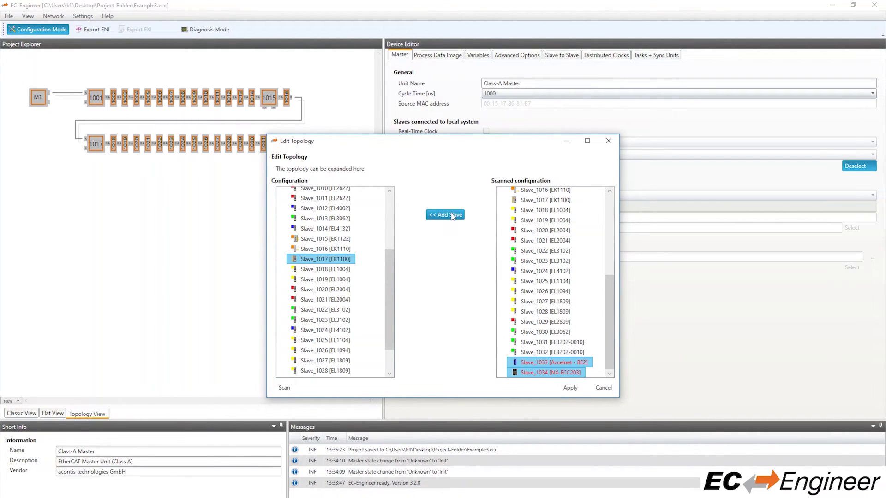
left_click(452, 215)
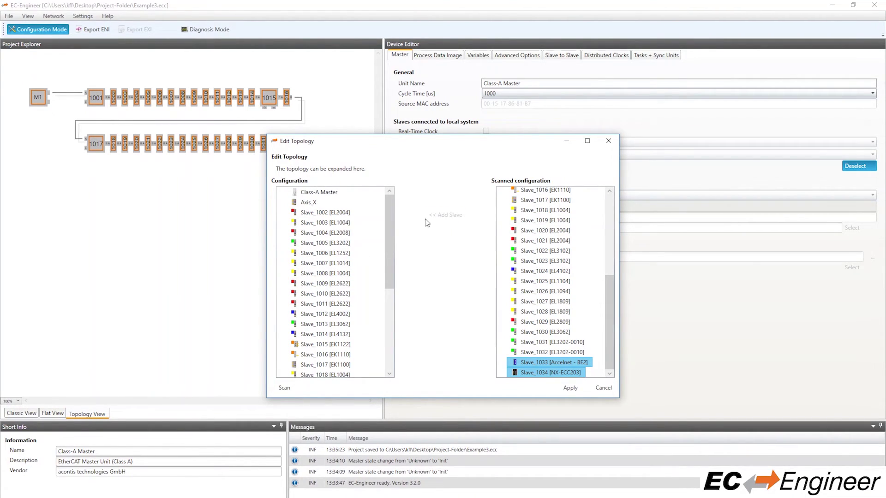
left_click_drag(392, 276, 396, 358)
left_click(343, 373)
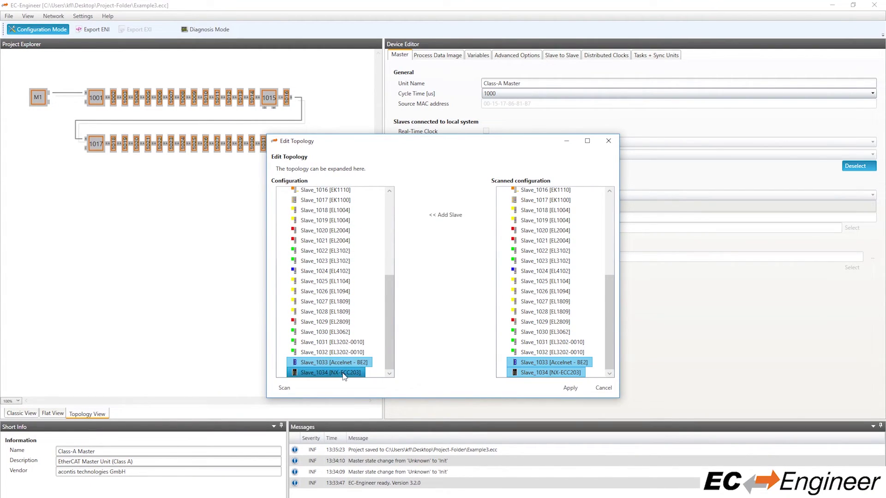
left_click(344, 373)
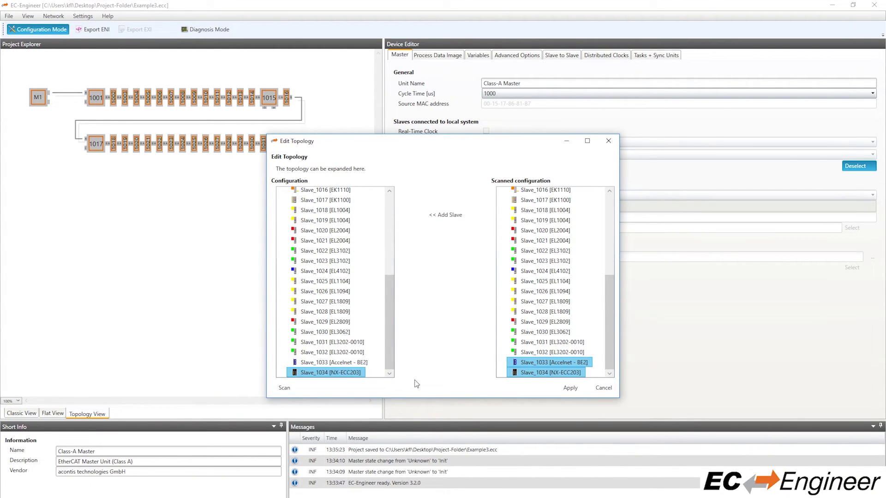
left_click(570, 388)
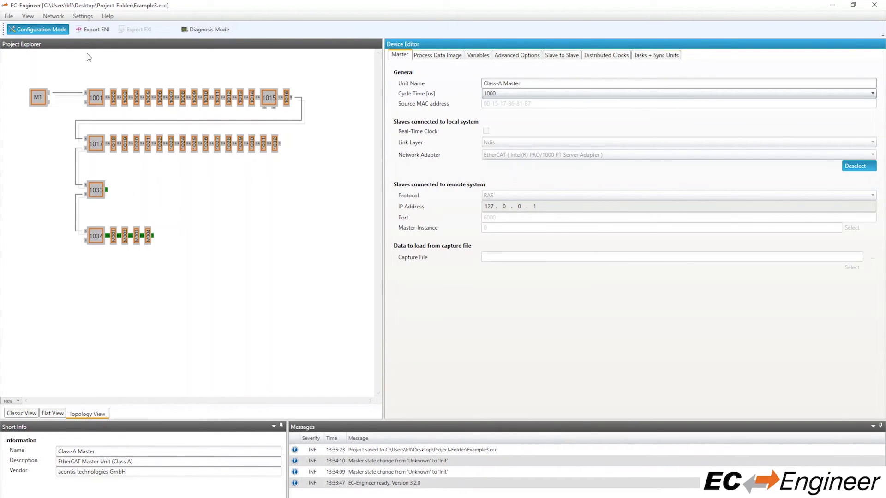
Export the ENI file as Example3.xml to Project-Folder and re-save Example3.ecc.
left_click(94, 31)
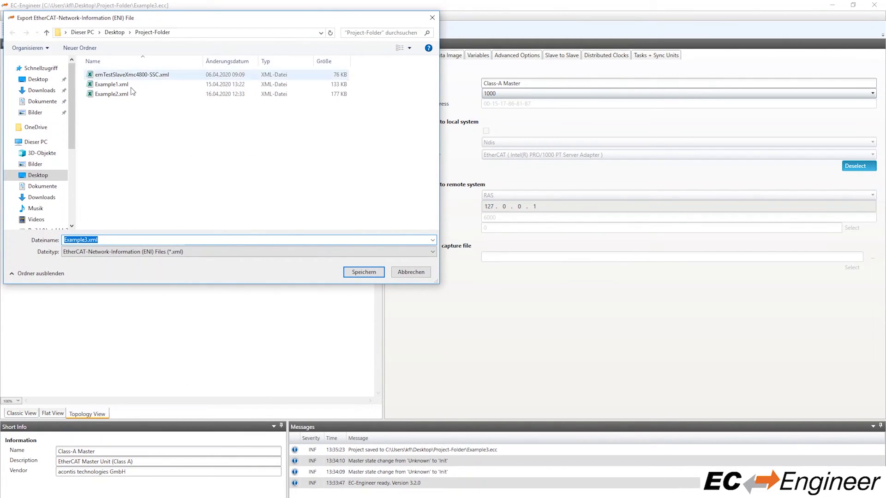
left_click(104, 240)
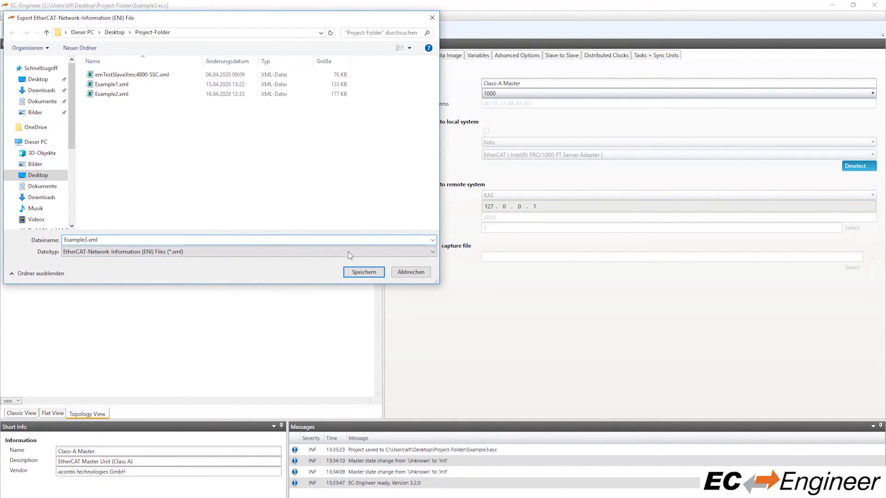
left_click(364, 272)
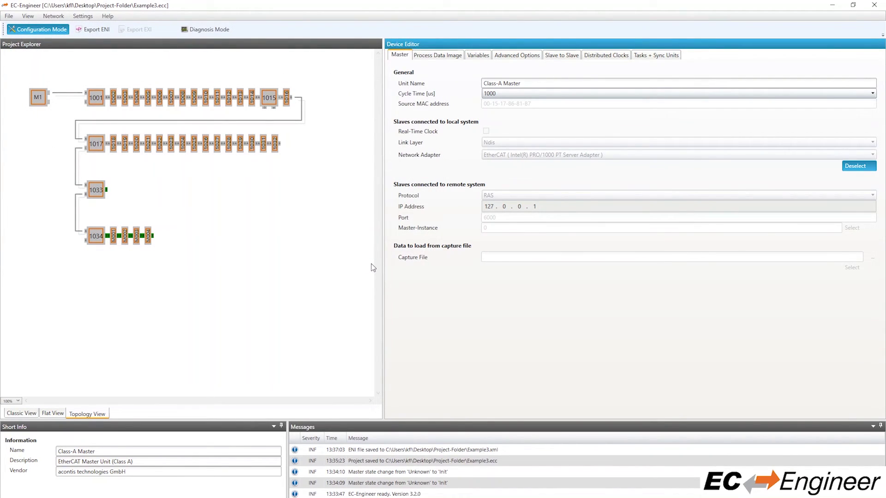
left_click(9, 16)
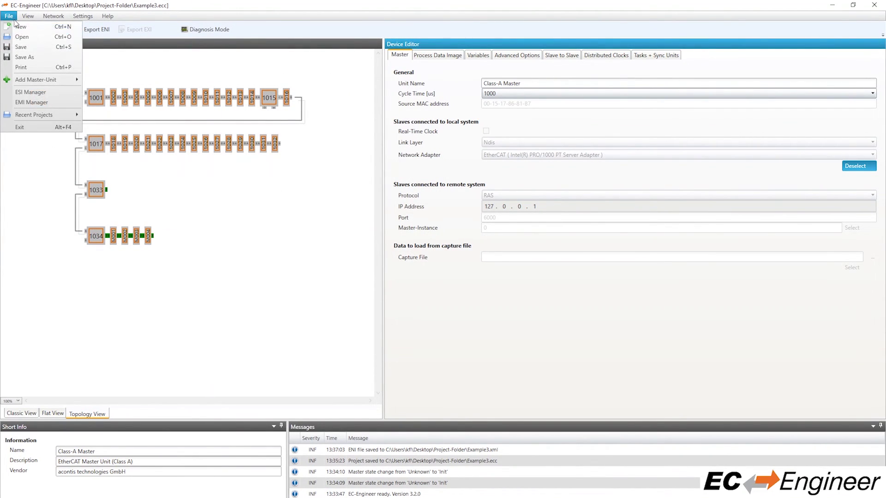
left_click(21, 47)
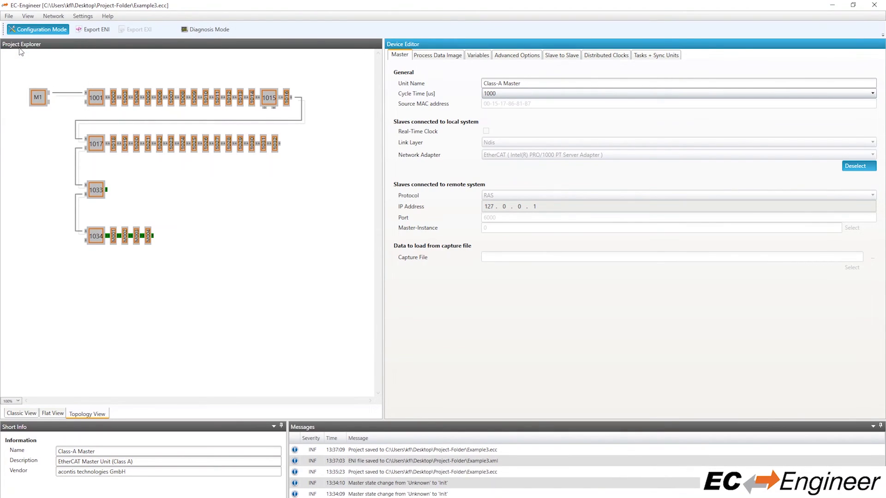